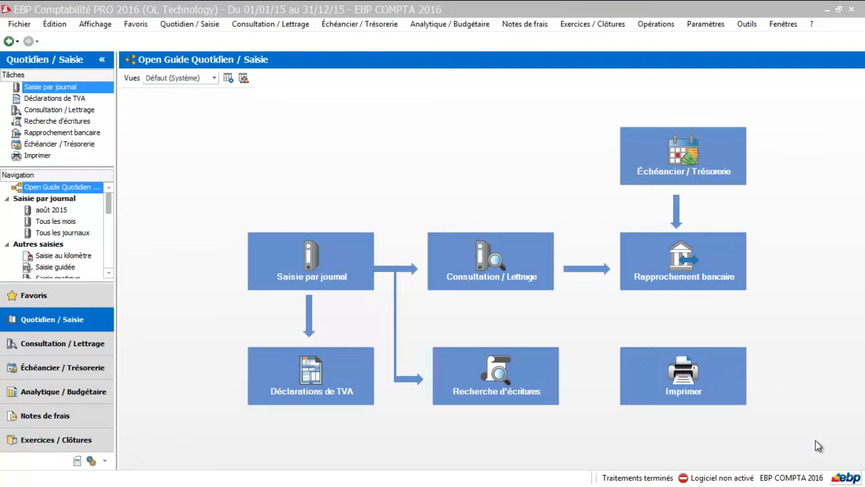
# - Open the entry screen by journal and switch to the BP (Banque principale) journal for août 2015
pyautogui.click(321, 270)
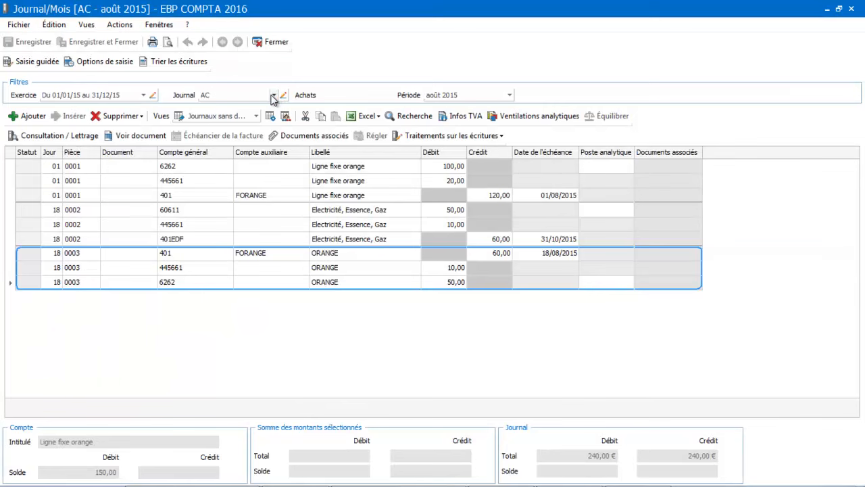
pyautogui.click(273, 96)
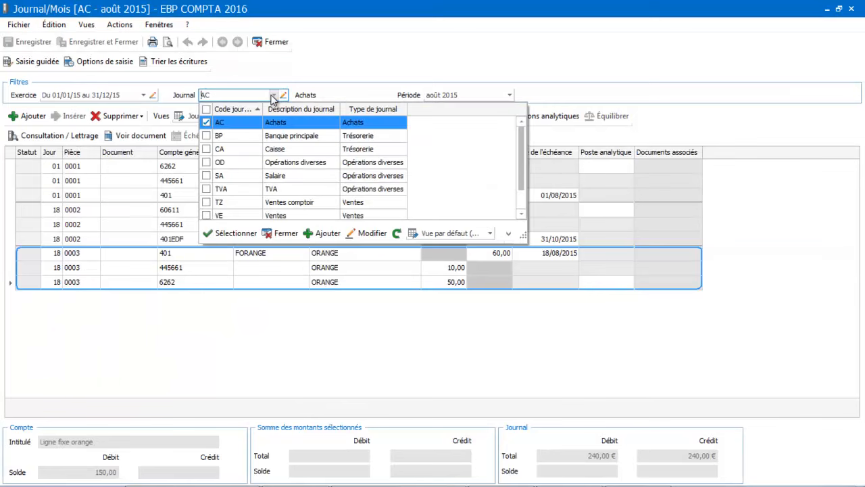
pyautogui.click(252, 136)
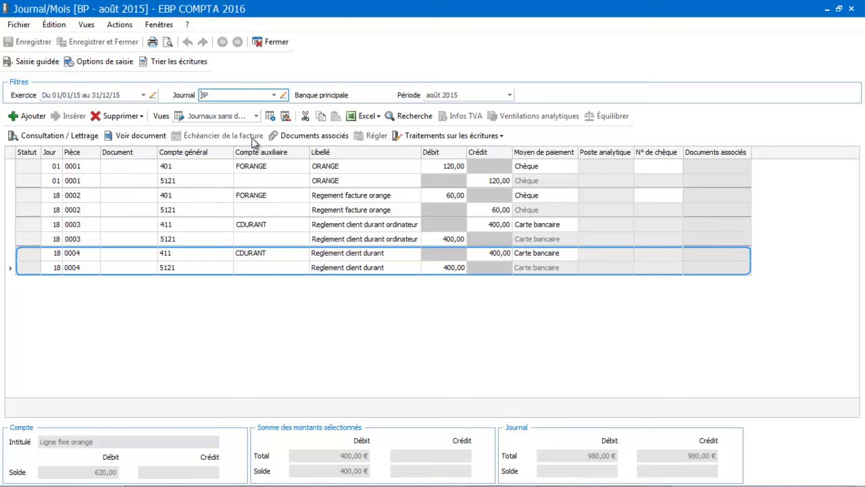
# - Add a new entry line using general account 164, Emprunts auprès des établissements de crédit
pyautogui.click(28, 117)
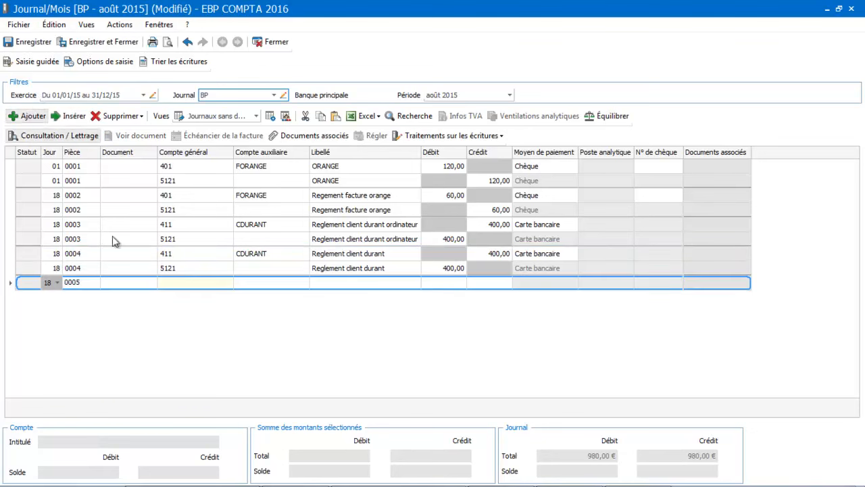
pyautogui.click(167, 285)
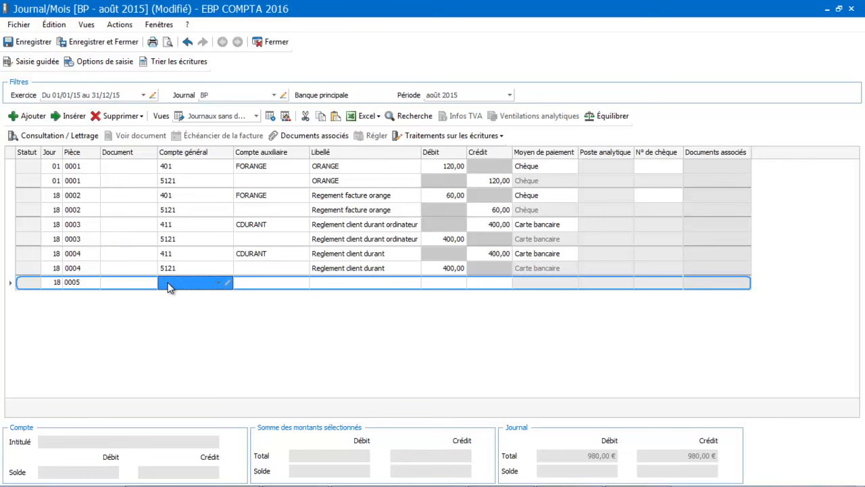
pyautogui.write('64')
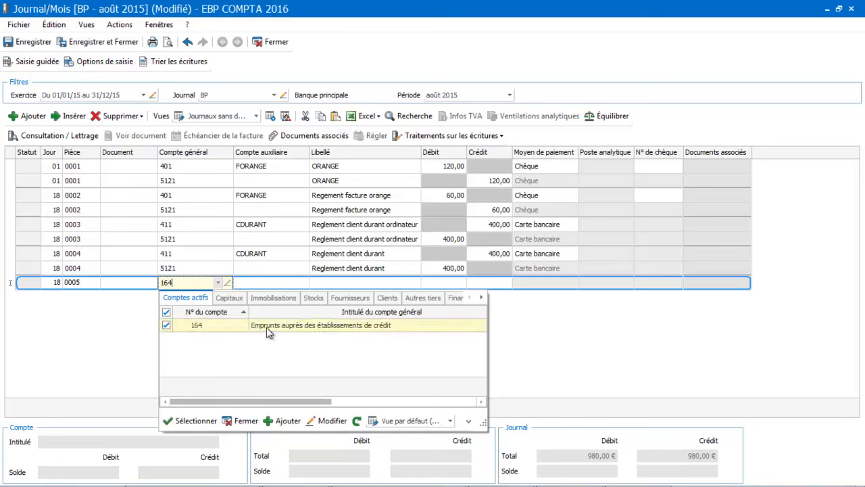
pyautogui.click(266, 327)
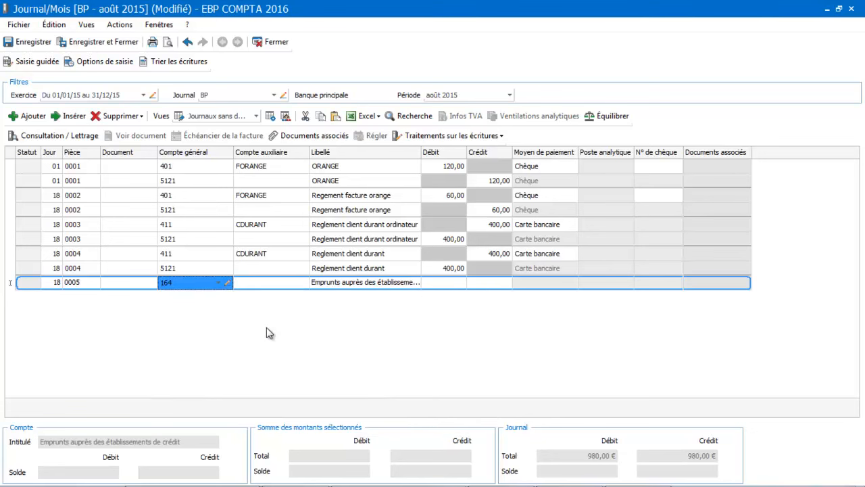
# - Enter a debit of 300 on the account 164 line and accept the balancing credit line on account 5121
pyautogui.press('Tab')
pyautogui.press('Tab')
pyautogui.press('Tab')
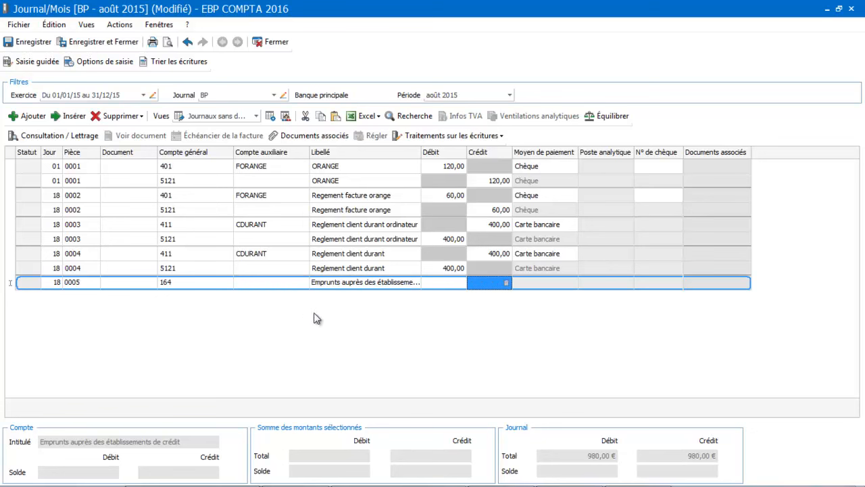
pyautogui.click(438, 286)
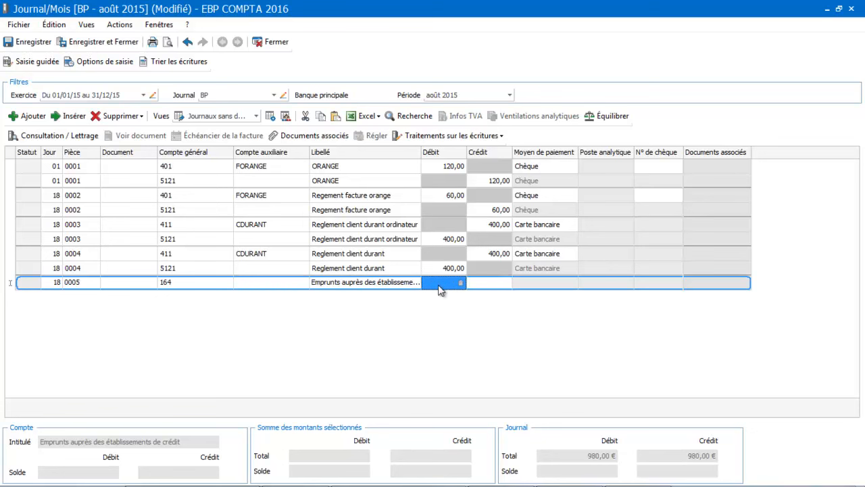
pyautogui.write('300')
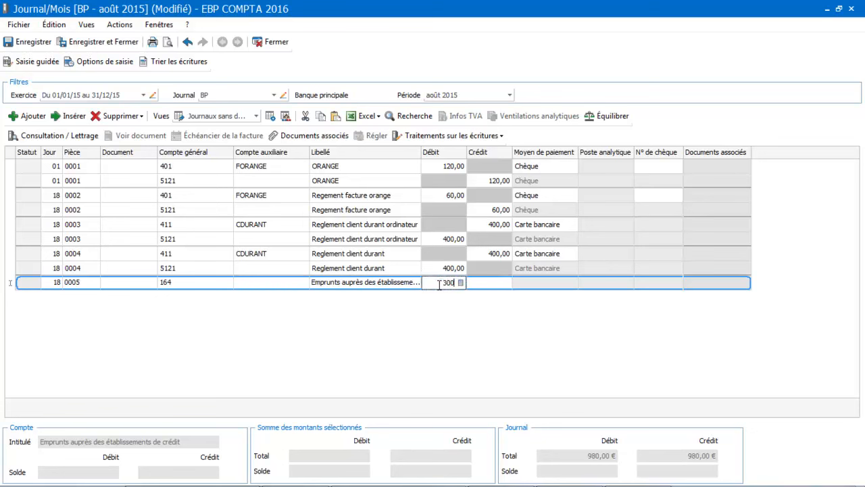
pyautogui.press('Return')
pyautogui.press('Return')
pyautogui.press('Return')
pyautogui.press('Return')
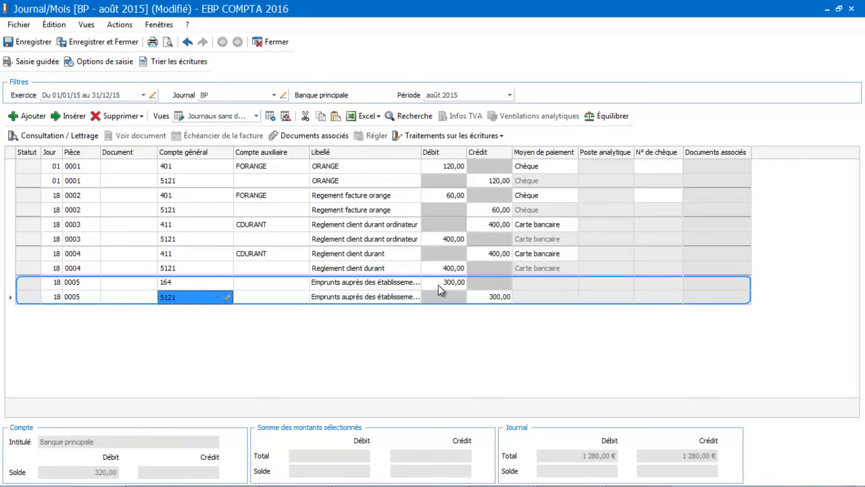
pyautogui.press('Return')
pyautogui.press('Return')
pyautogui.press('Return')
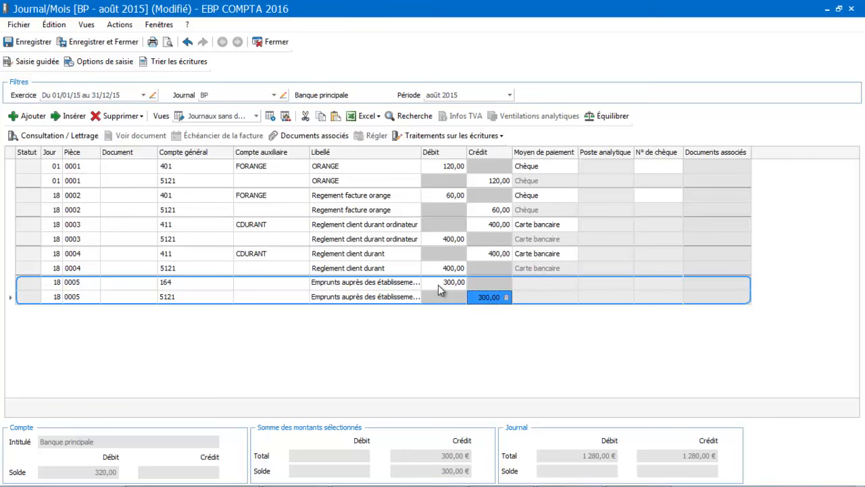
# - Create a subscription from the loan entry, saving the journal changes, and label the guide "Remboursement emprunt"
pyautogui.click(428, 136)
pyautogui.press('Down')
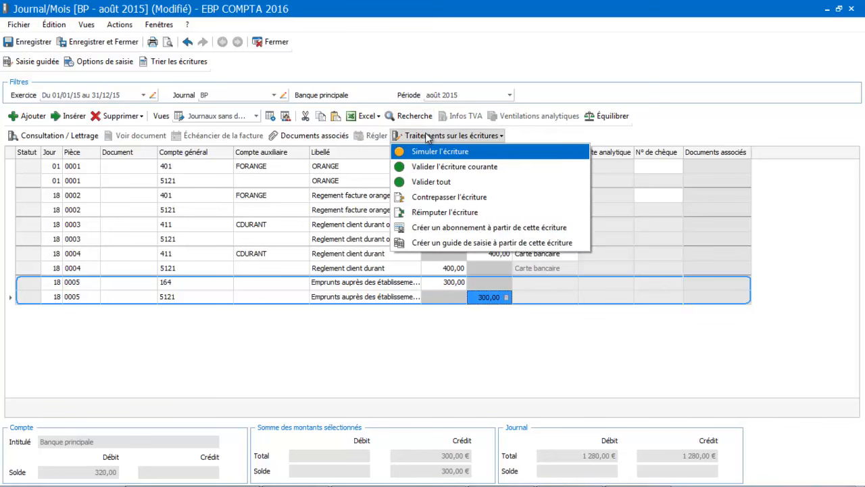
pyautogui.click(427, 229)
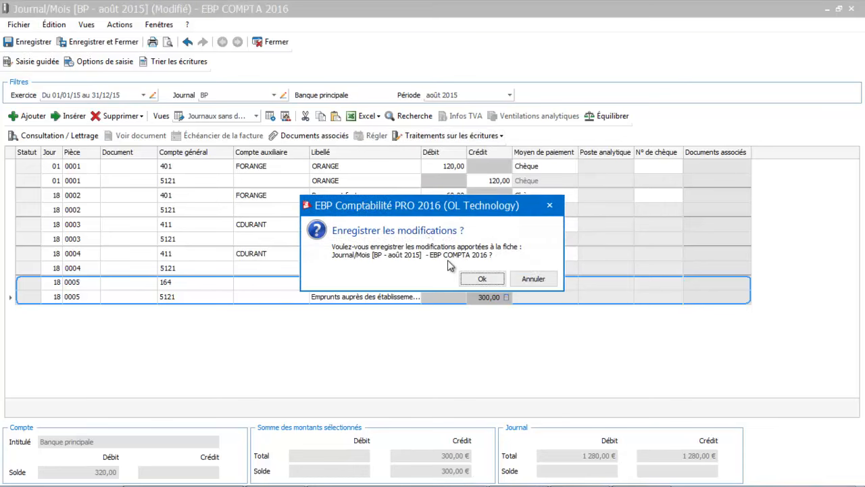
pyautogui.click(478, 279)
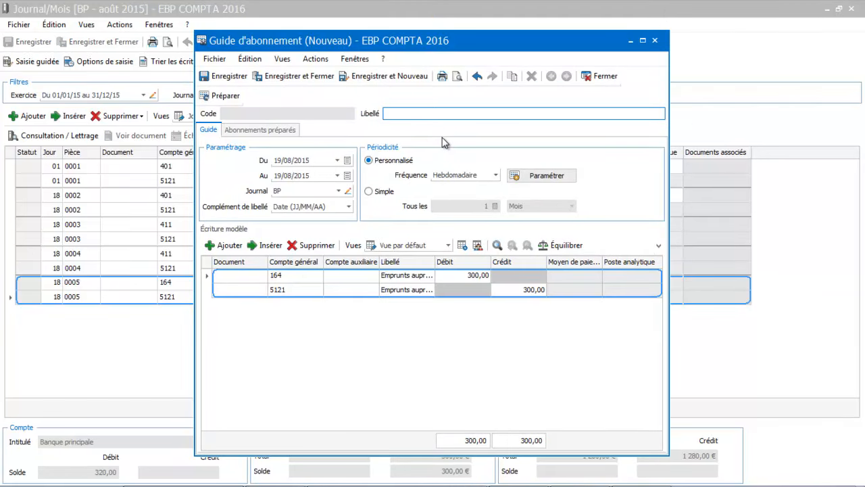
pyautogui.write('Remboursement emprunt')
pyautogui.press('Tab')
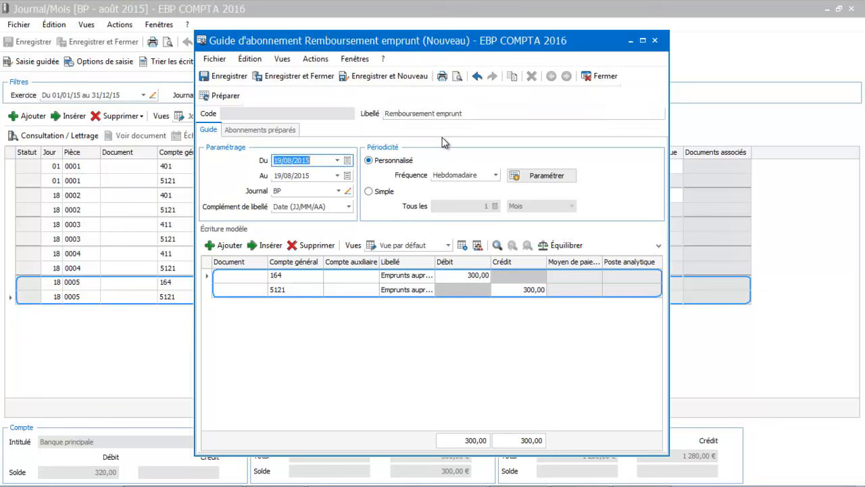
pyautogui.click(338, 176)
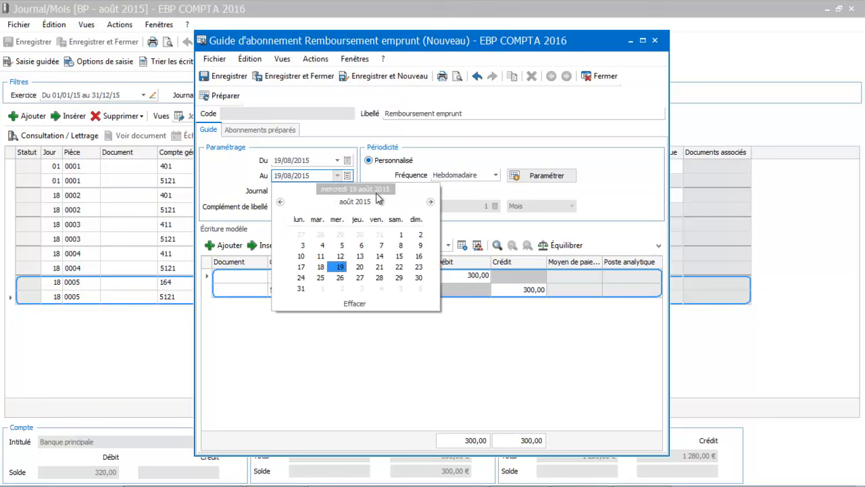
pyautogui.click(430, 202)
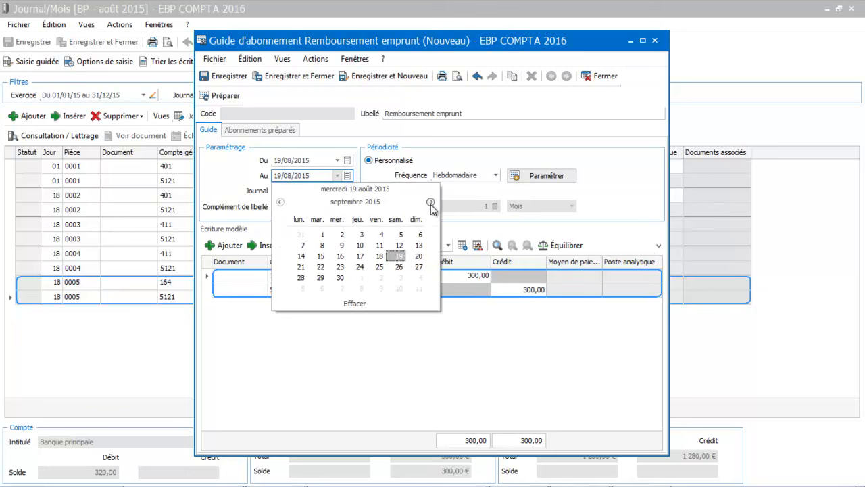
pyautogui.click(379, 191)
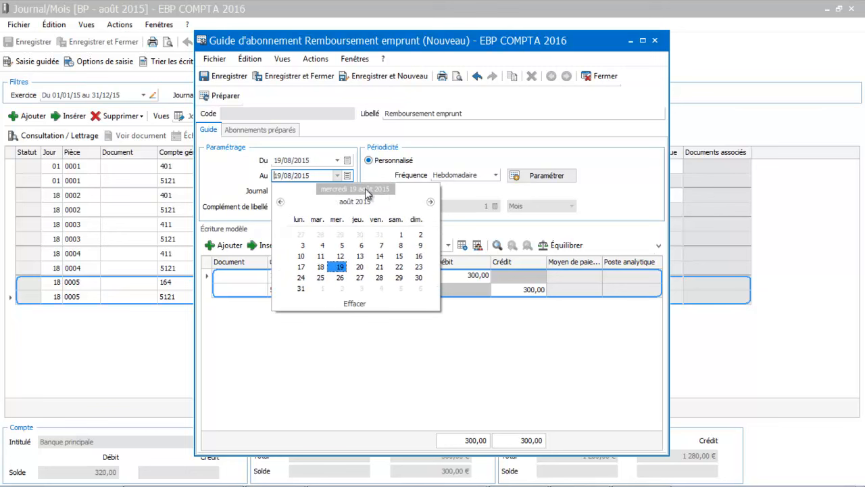
# - Set the subscription guide's end date to 19/08/2016
pyautogui.click(315, 174)
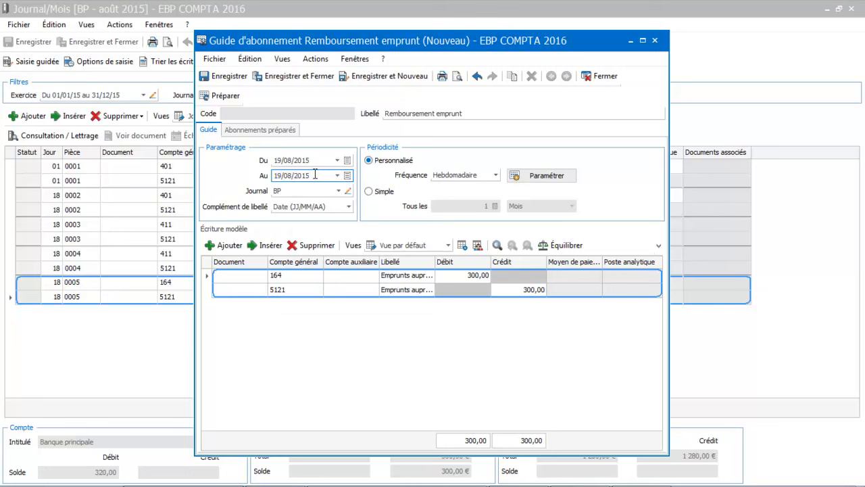
pyautogui.press('BackSpace')
pyautogui.write('6')
pyautogui.press('Tab')
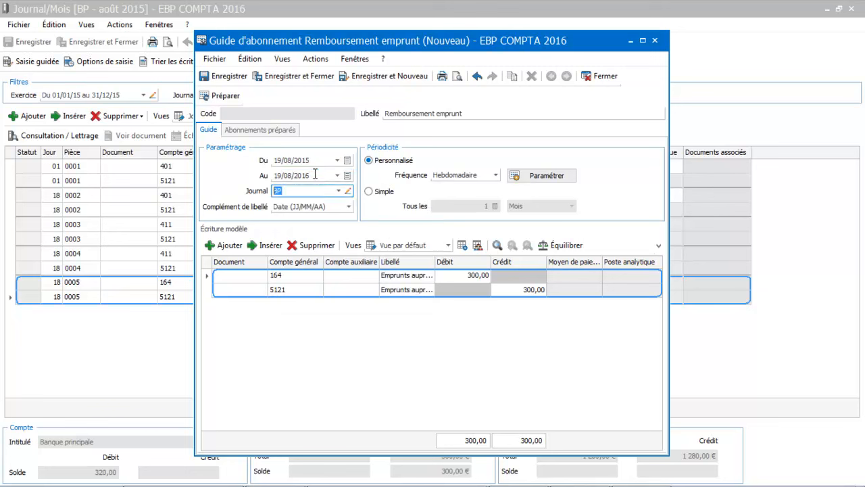
# - Set the custom periodicity to Mensuelle, falling on day 10 of the month for all months
pyautogui.click(440, 177)
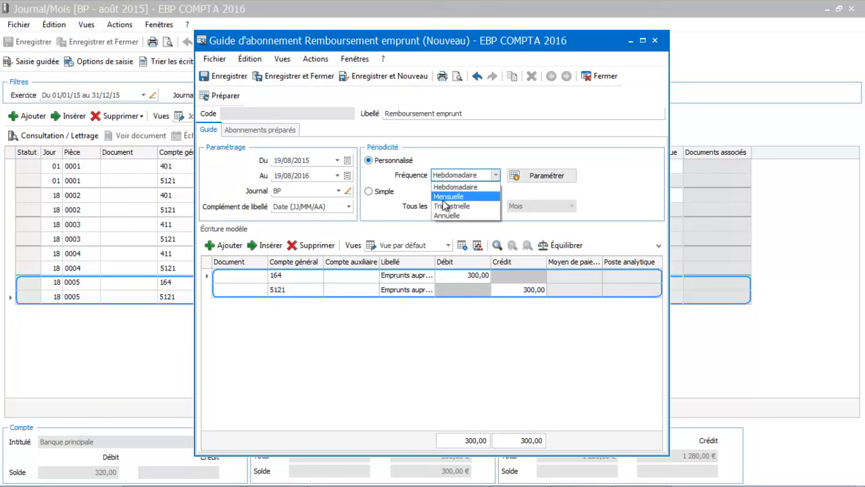
pyautogui.click(444, 199)
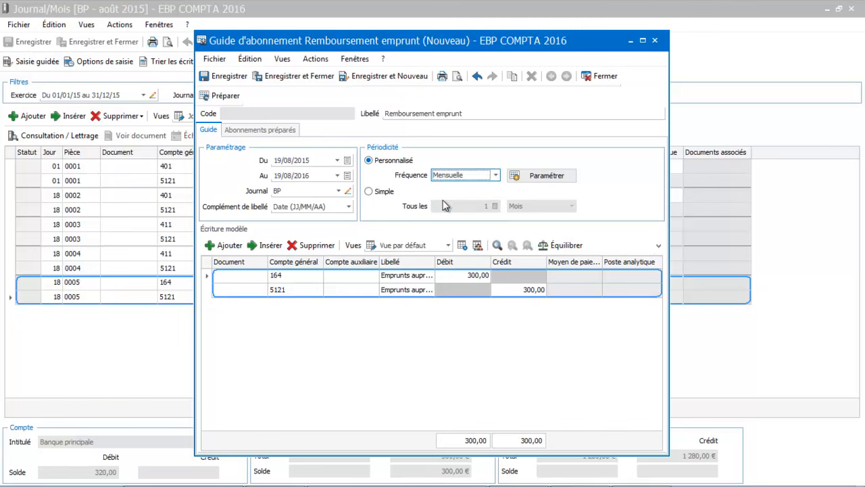
pyautogui.click(546, 177)
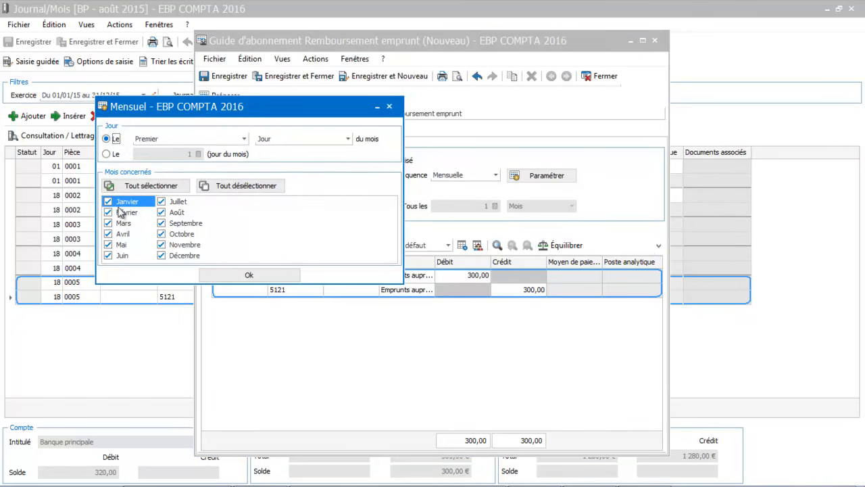
pyautogui.click(205, 139)
pyautogui.click(106, 154)
pyautogui.click(152, 154)
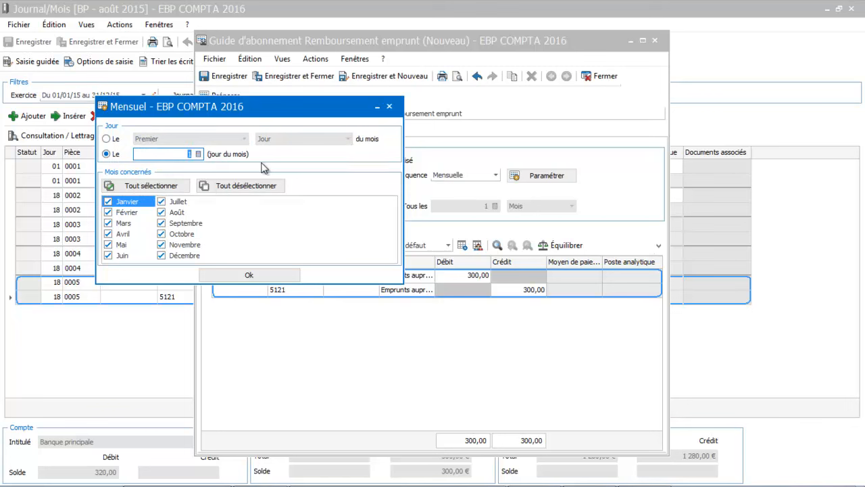
pyautogui.write('10')
pyautogui.press('Tab')
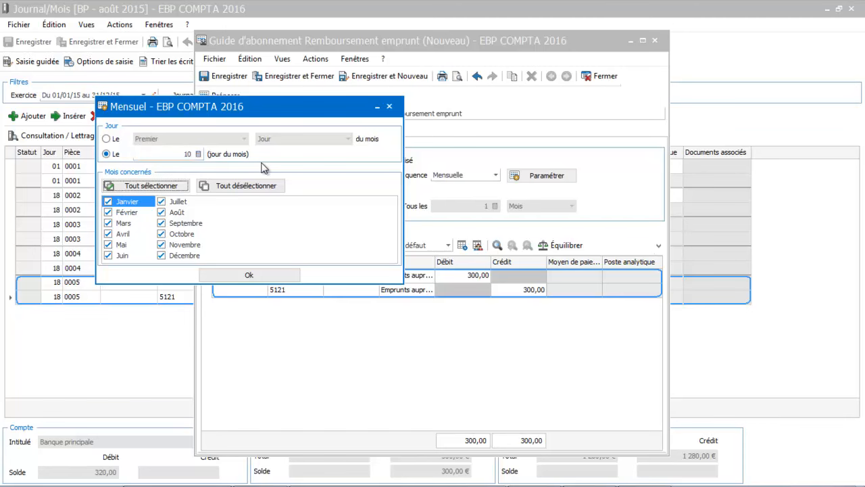
pyautogui.click(244, 276)
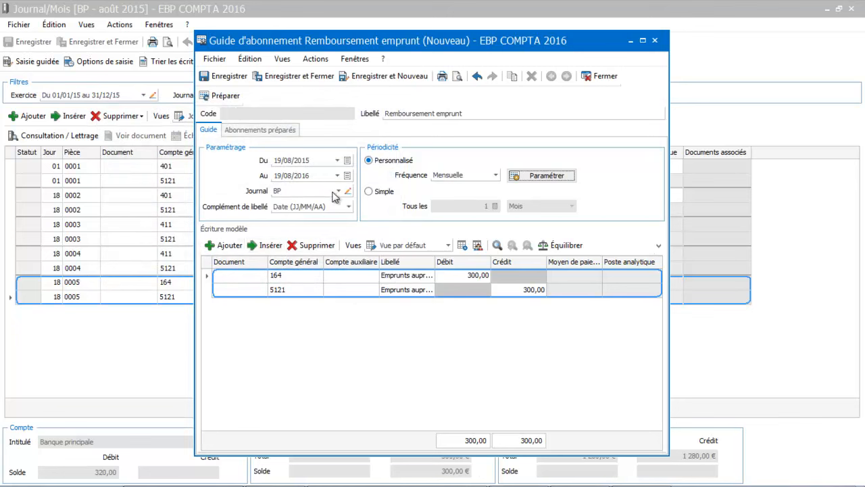
# - Try to prepare the subscription entries while the guide is still unsaved
pyautogui.click(280, 131)
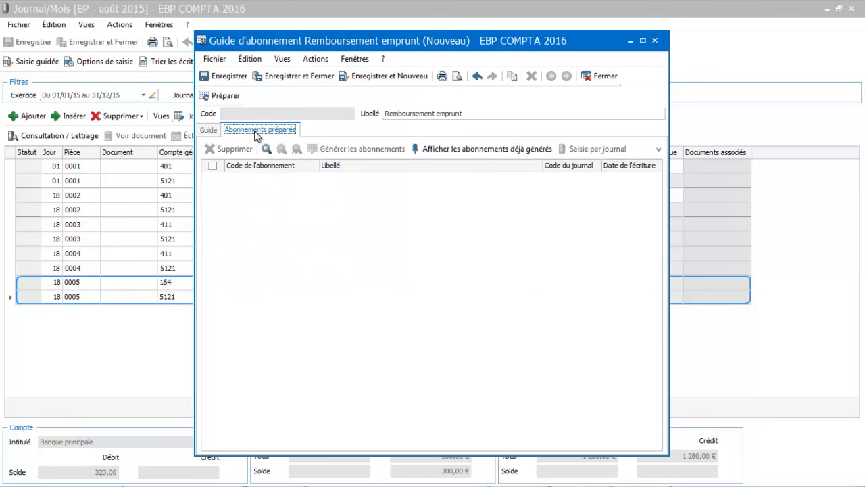
pyautogui.click(220, 96)
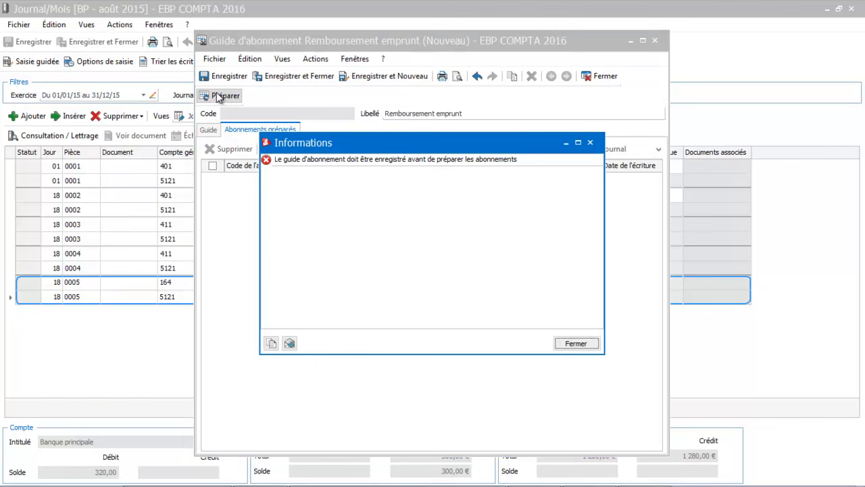
pyautogui.click(584, 343)
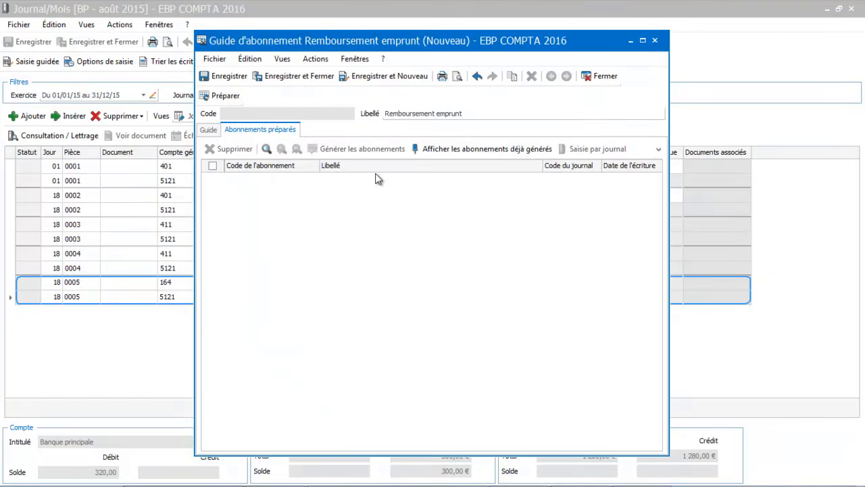
# - Save the subscription guide with preparation of its entries, and close both the guide and the journal
pyautogui.click(225, 77)
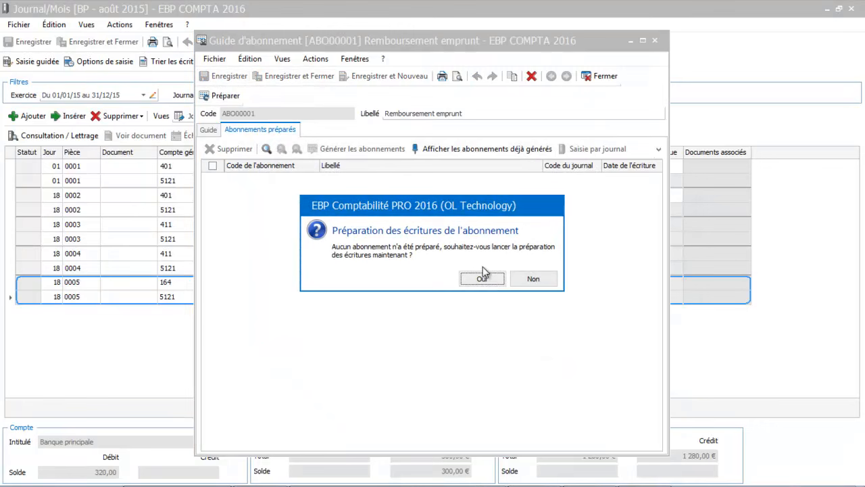
pyautogui.click(481, 278)
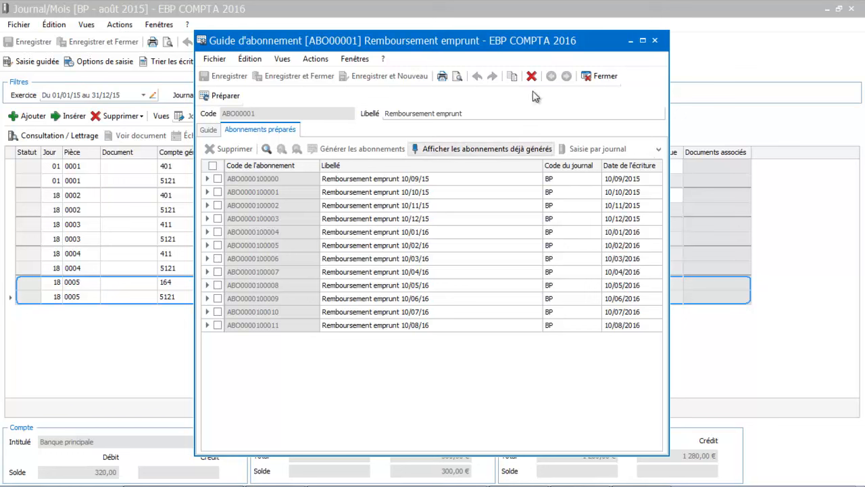
pyautogui.click(603, 78)
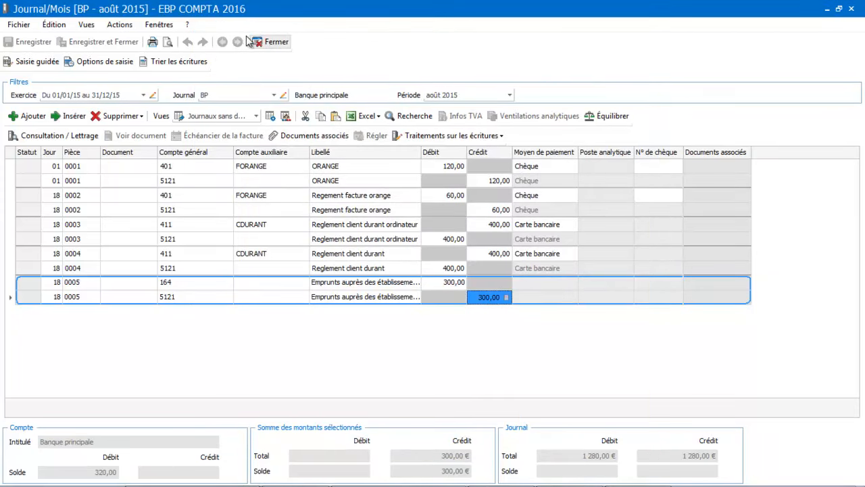
pyautogui.click(281, 44)
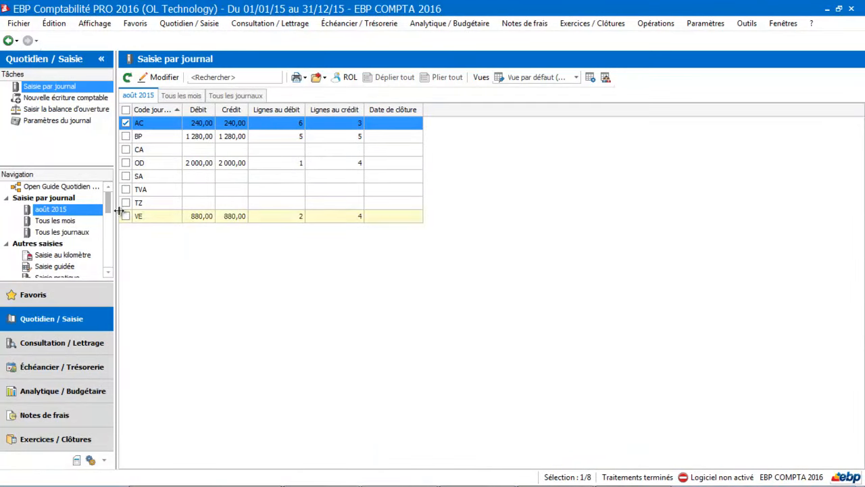
# - Open the list of subscription guides to check the Remboursement emprunt guide
pyautogui.click(108, 271)
pyautogui.click(107, 272)
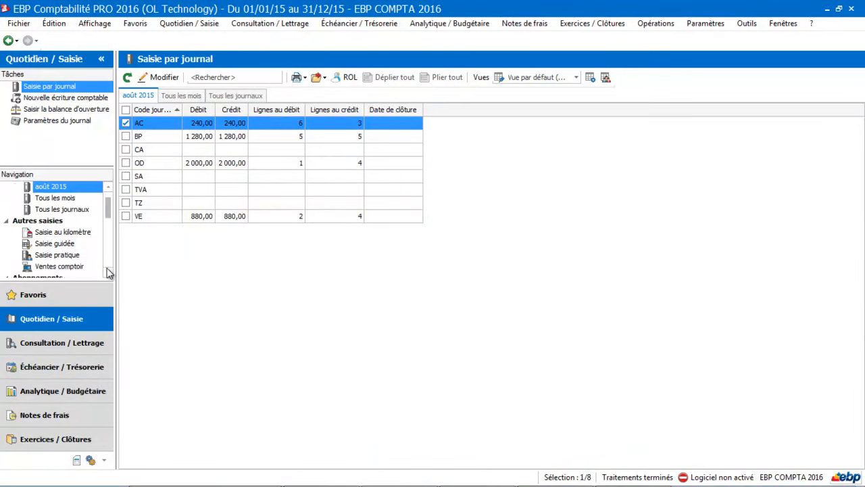
pyautogui.click(108, 272)
pyautogui.click(108, 271)
pyautogui.click(108, 272)
pyautogui.click(108, 272)
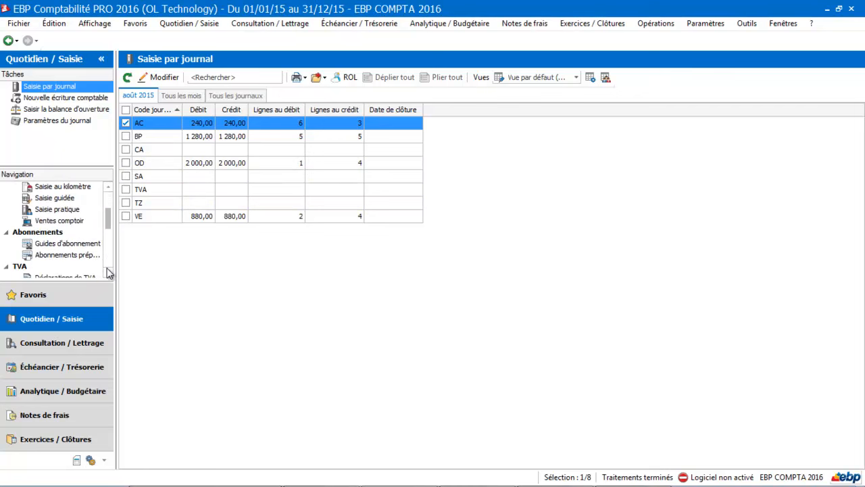
pyautogui.click(76, 246)
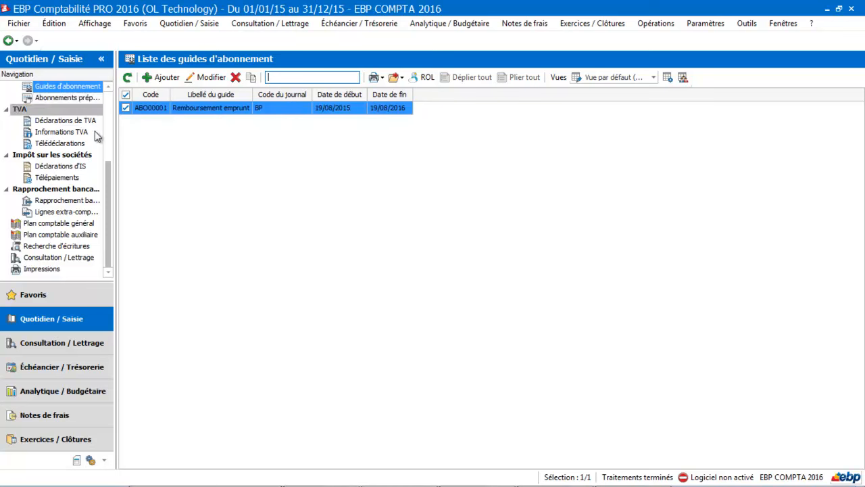
# - Check the prepared subscriptions list, including those due for generation by 19/08/15, and try to generate them
pyautogui.moveTo(110, 178); pyautogui.dragTo(116, 87)
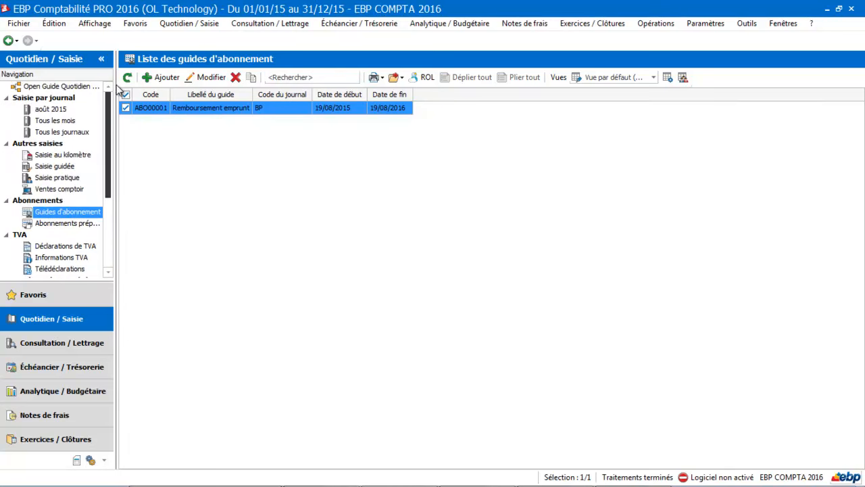
pyautogui.click(77, 226)
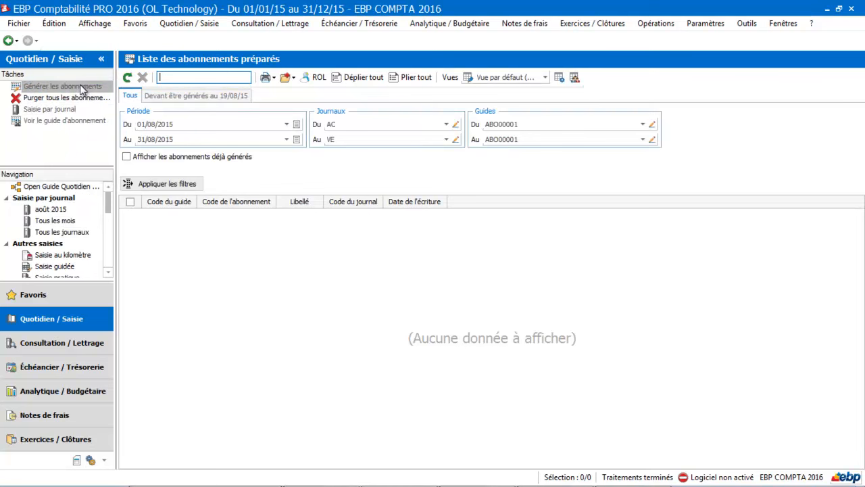
pyautogui.click(82, 89)
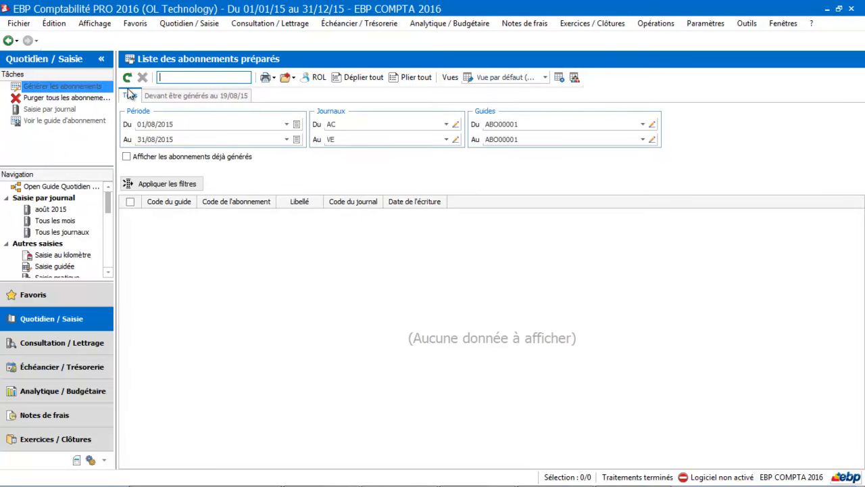
pyautogui.click(173, 98)
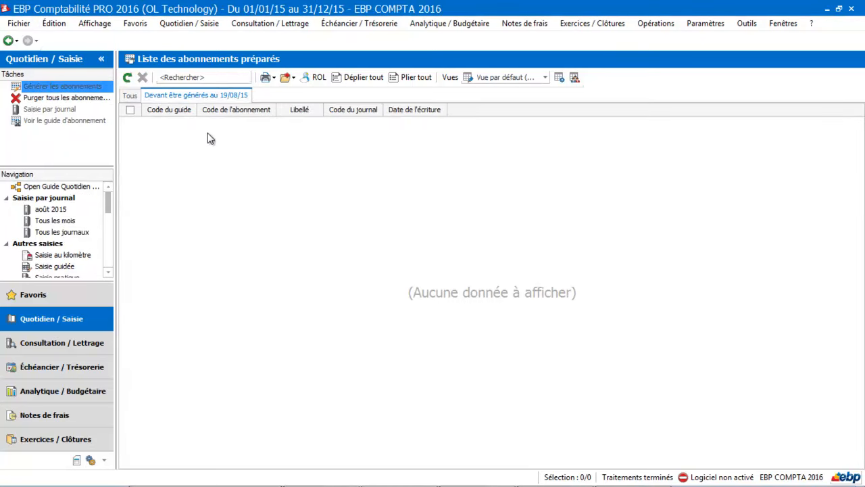
pyautogui.click(30, 88)
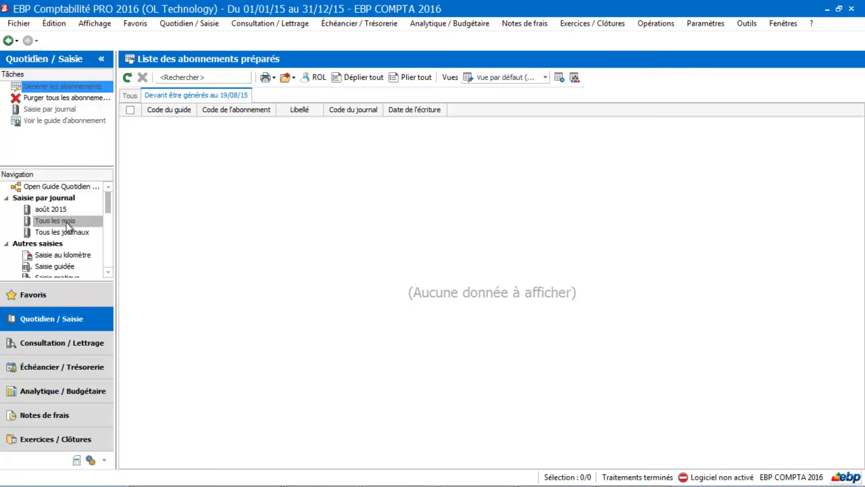
# - Review the loan repayment entry in the August 2015 BP journal and close the journal
pyautogui.click(54, 211)
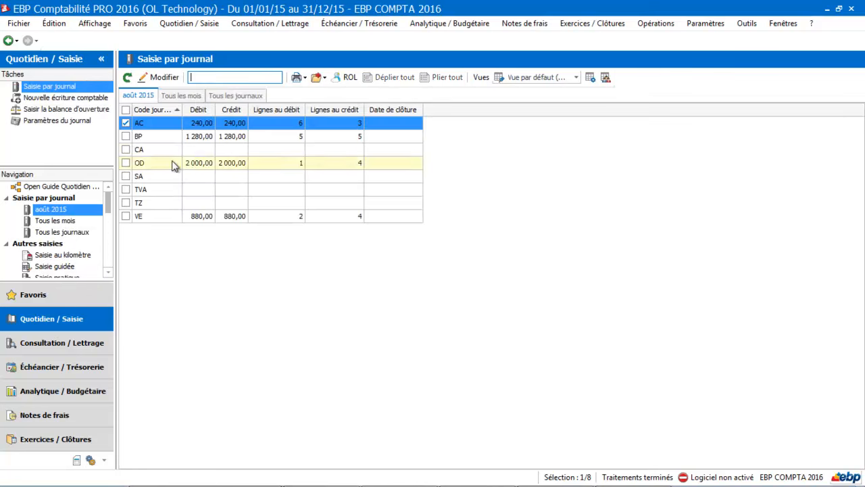
pyautogui.doubleClick(186, 139)
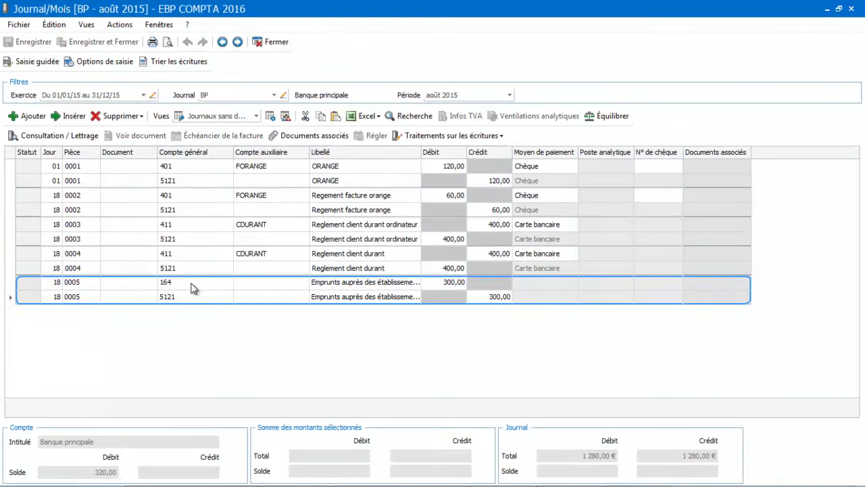
pyautogui.click(284, 46)
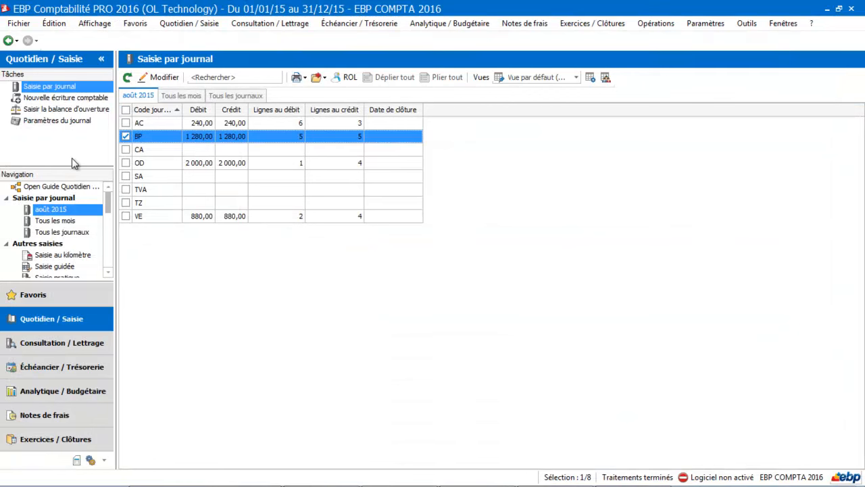
# - Open the Remboursement emprunt subscription guide and display its prepared subscriptions
pyautogui.click(108, 272)
pyautogui.click(108, 272)
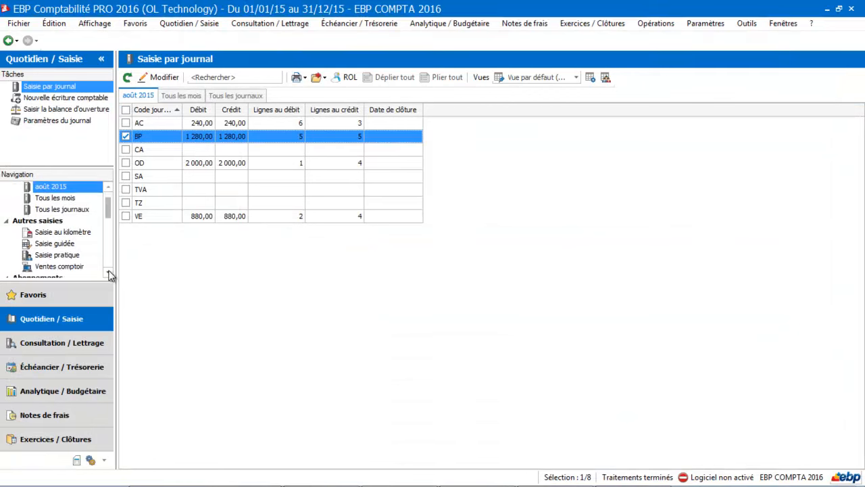
pyautogui.click(108, 272)
pyautogui.click(109, 272)
pyautogui.click(108, 272)
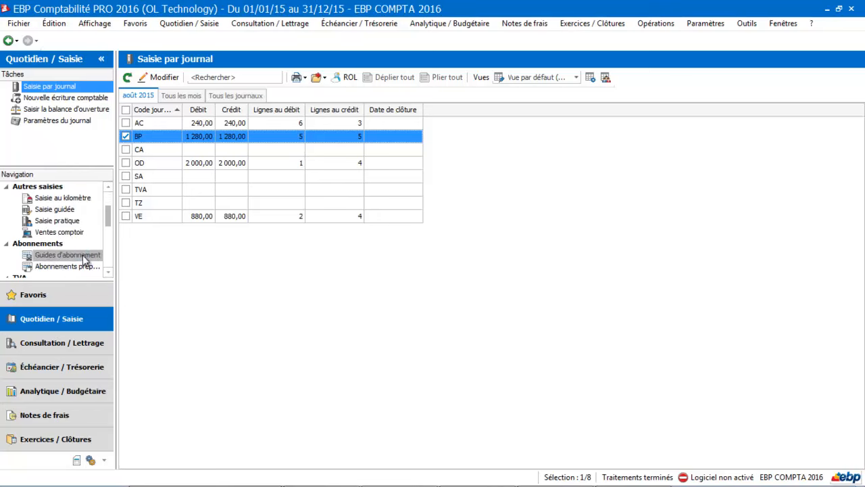
pyautogui.click(82, 255)
pyautogui.doubleClick(222, 109)
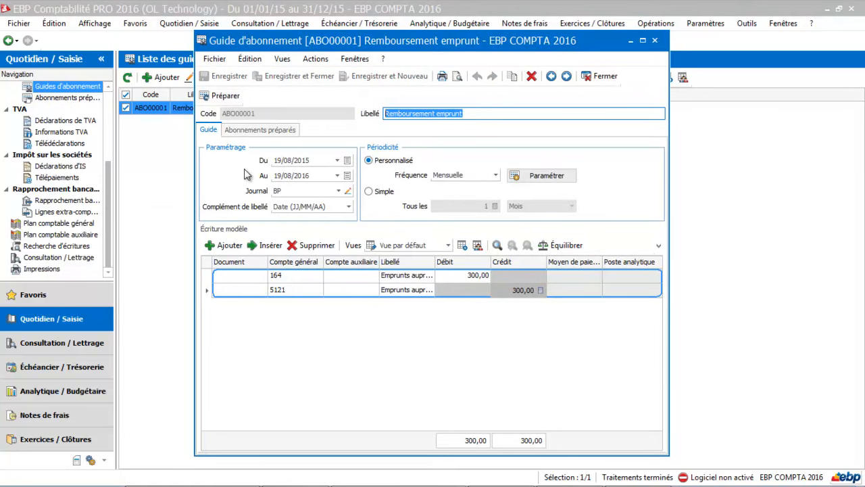
pyautogui.click(267, 130)
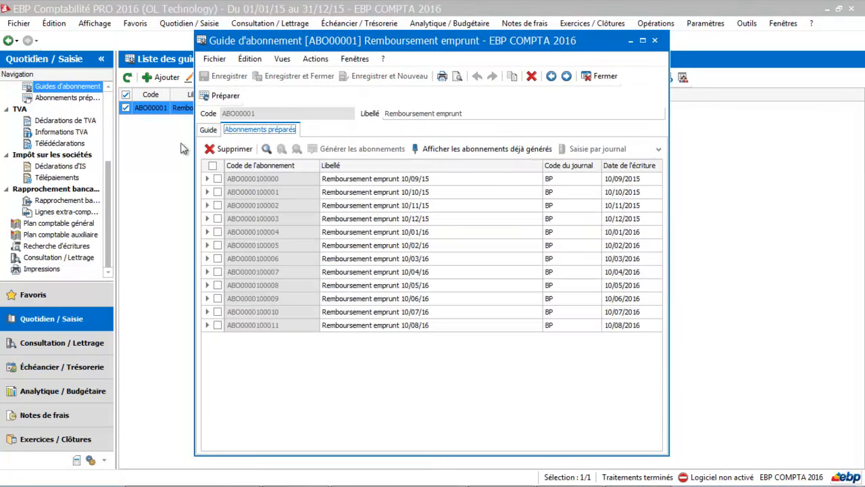
# - Generate the guide's prepared subscription dated 10/09/2015, and close the operation report and the guide
pyautogui.click(218, 180)
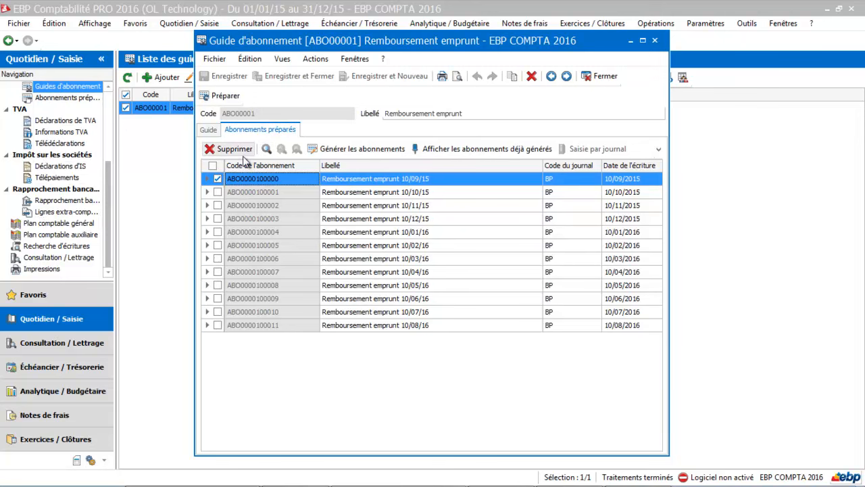
pyautogui.click(369, 149)
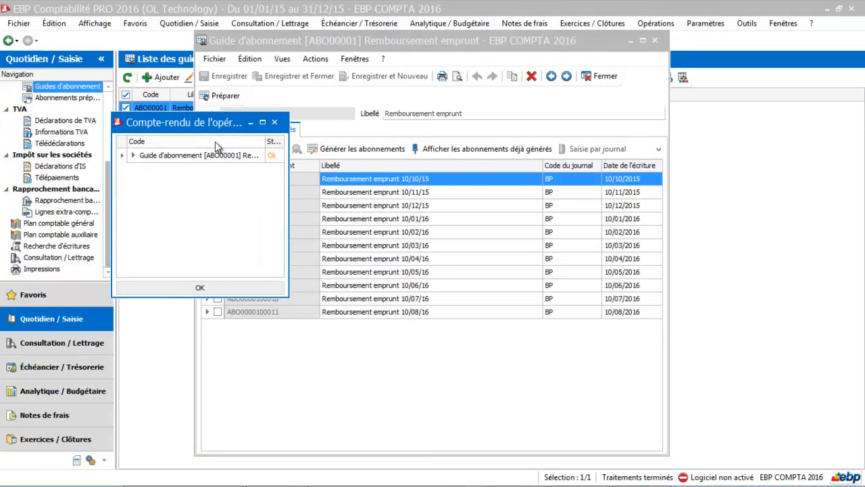
pyautogui.click(262, 123)
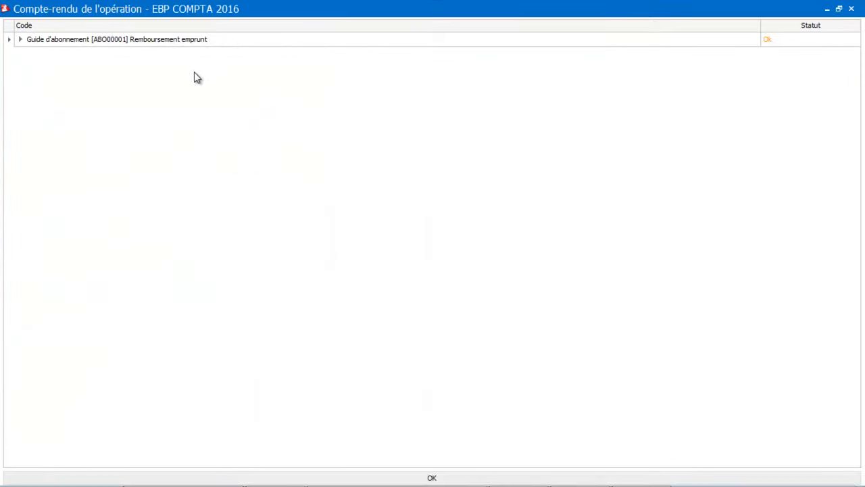
pyautogui.click(851, 9)
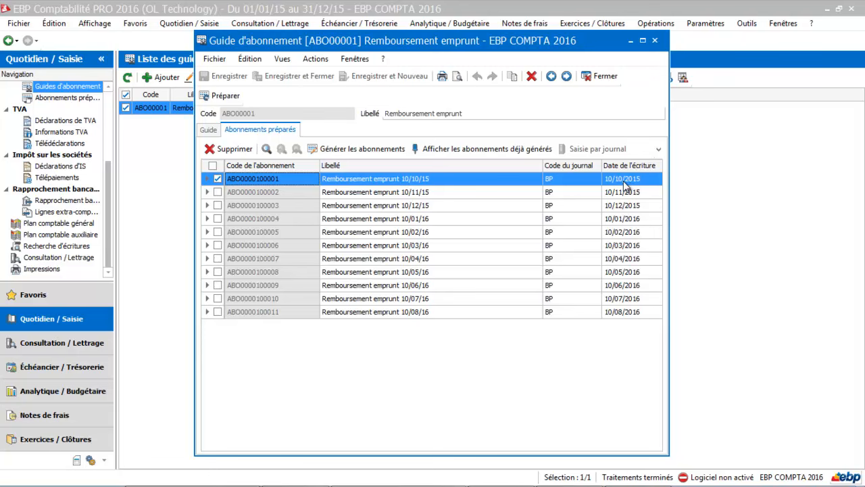
pyautogui.click(605, 75)
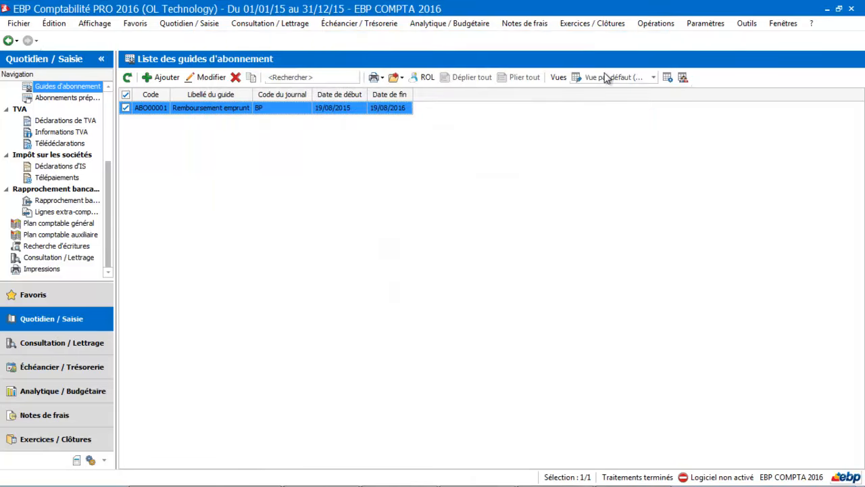
# - Check the prepared subscriptions list, and open the September 2015 BP journal from the all-months view
pyautogui.moveTo(109, 184); pyautogui.dragTo(115, 99)
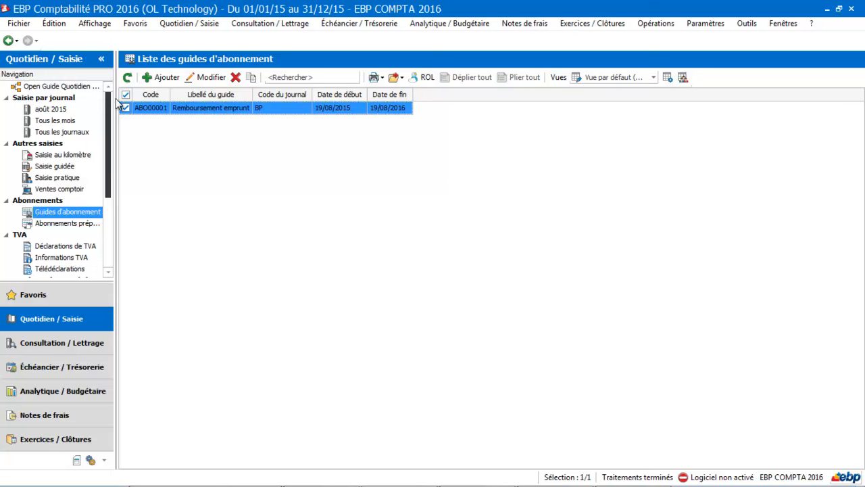
pyautogui.click(51, 222)
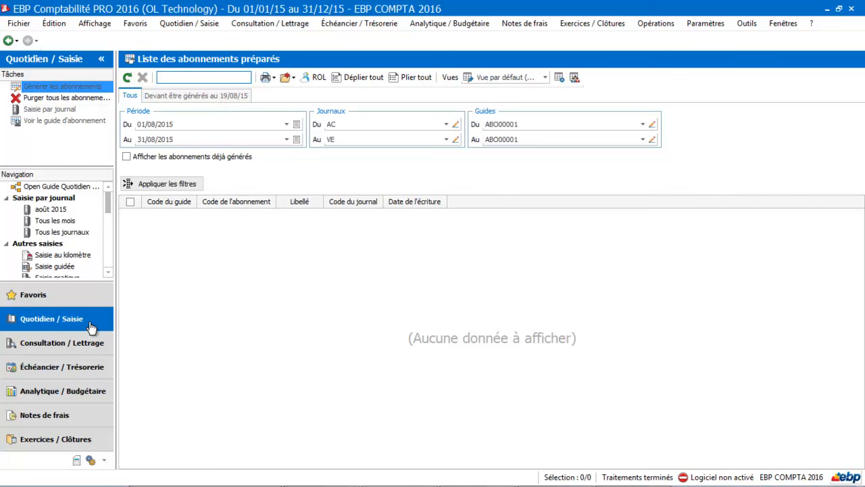
pyautogui.click(61, 221)
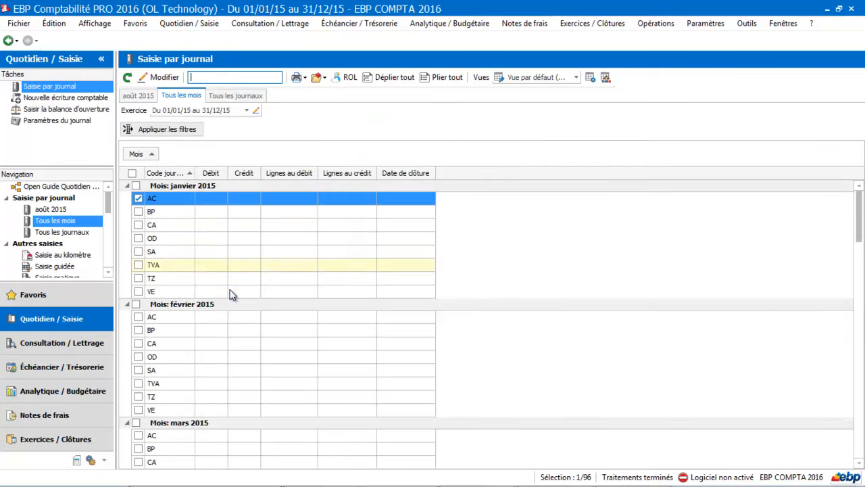
pyautogui.moveTo(860, 215); pyautogui.dragTo(861, 372)
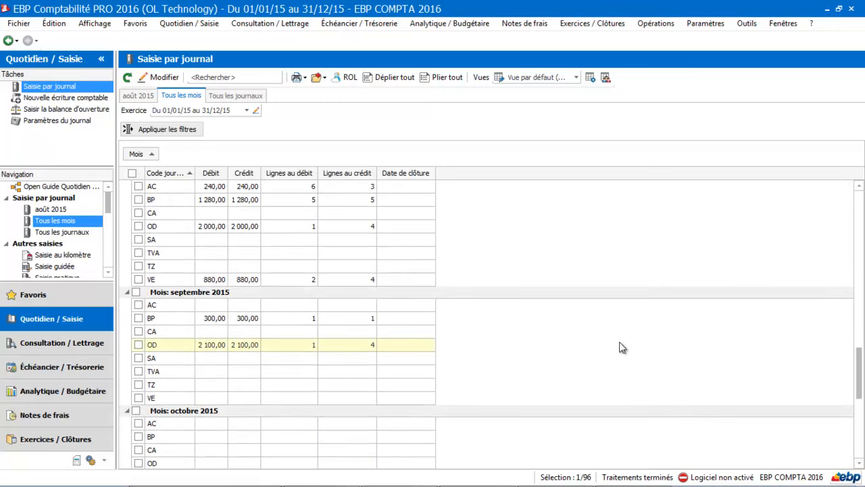
pyautogui.click(235, 321)
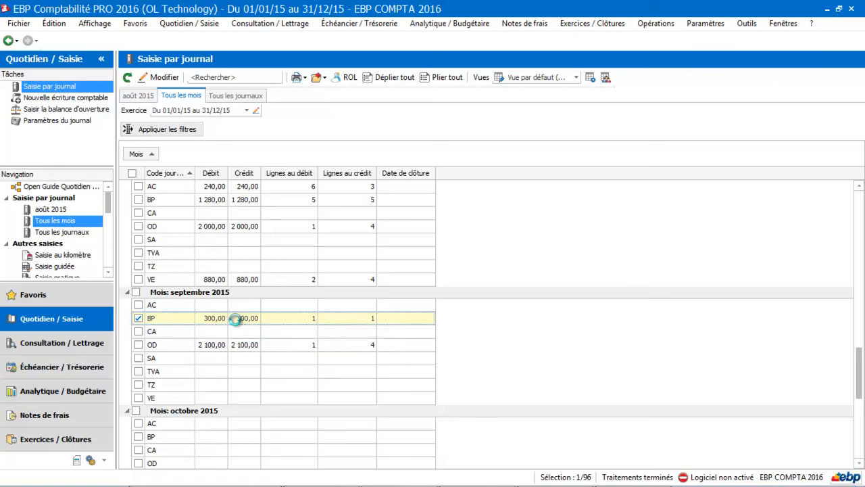